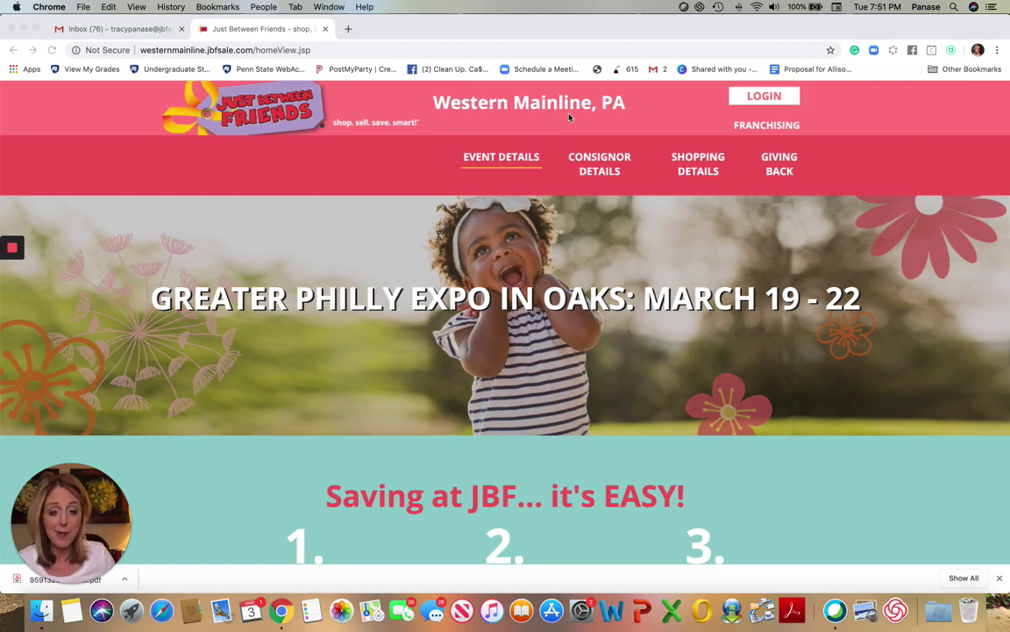
# Go to the Consignor Details page and scroll to the Drop Off & Pick Up steps
pyautogui.click(594, 175)
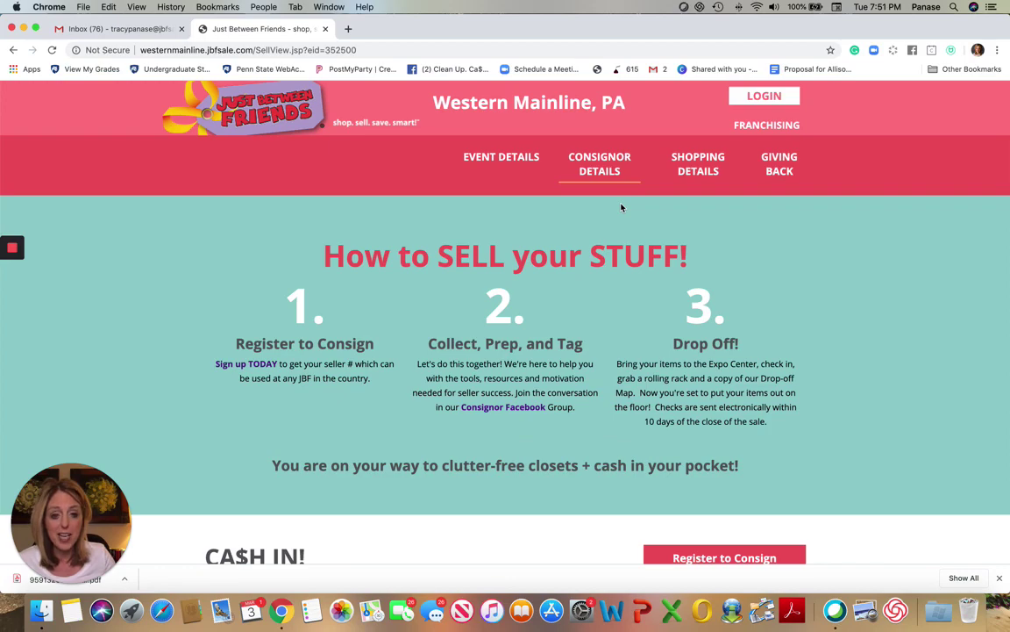
pyautogui.scroll(-5, 621, 207)
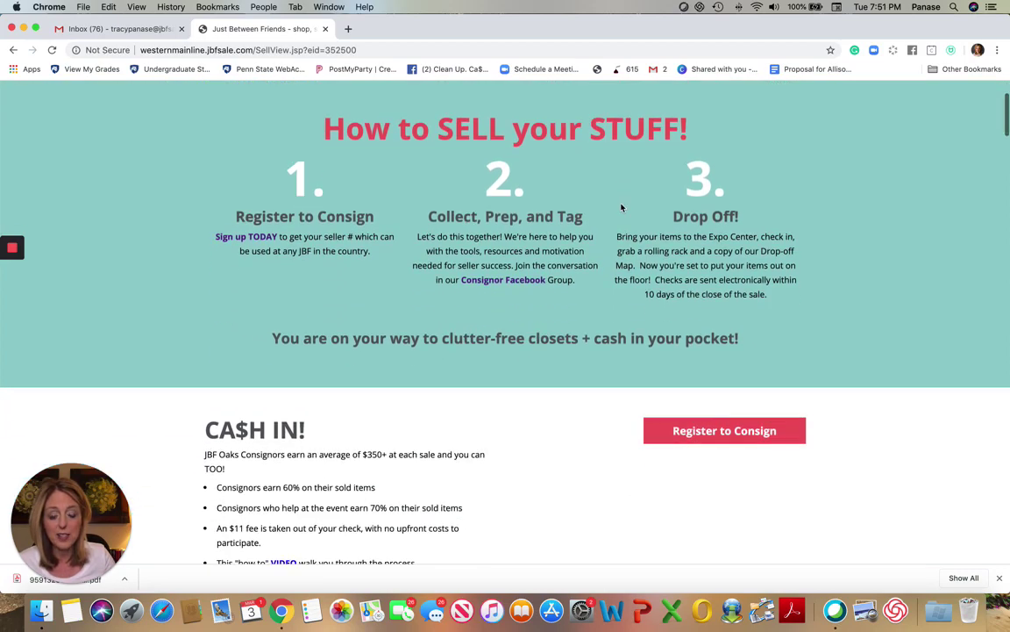
pyautogui.scroll(-15, 621, 207)
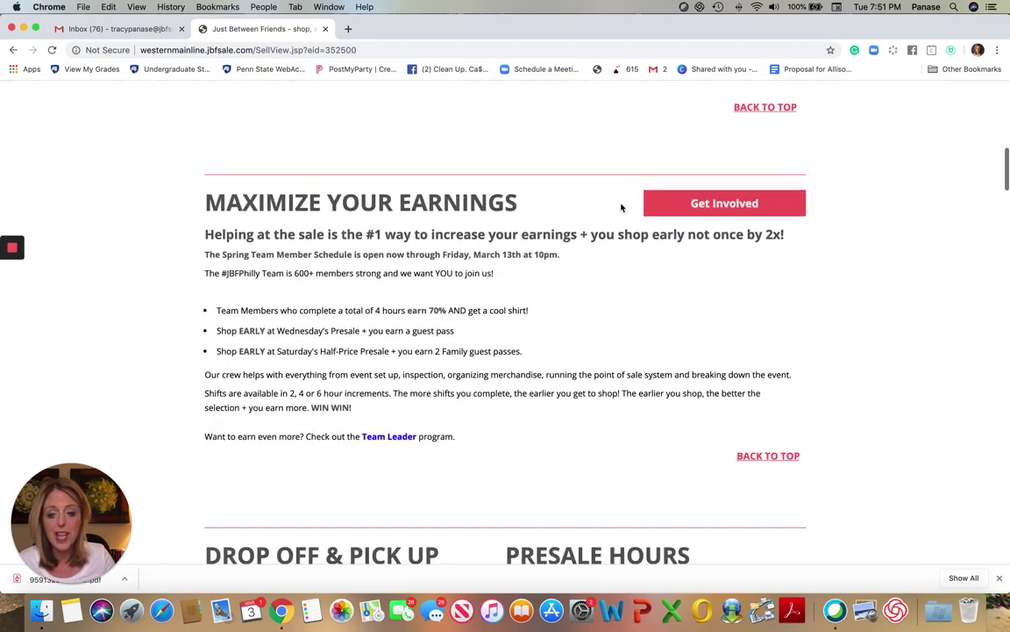
pyautogui.scroll(-5, 621, 207)
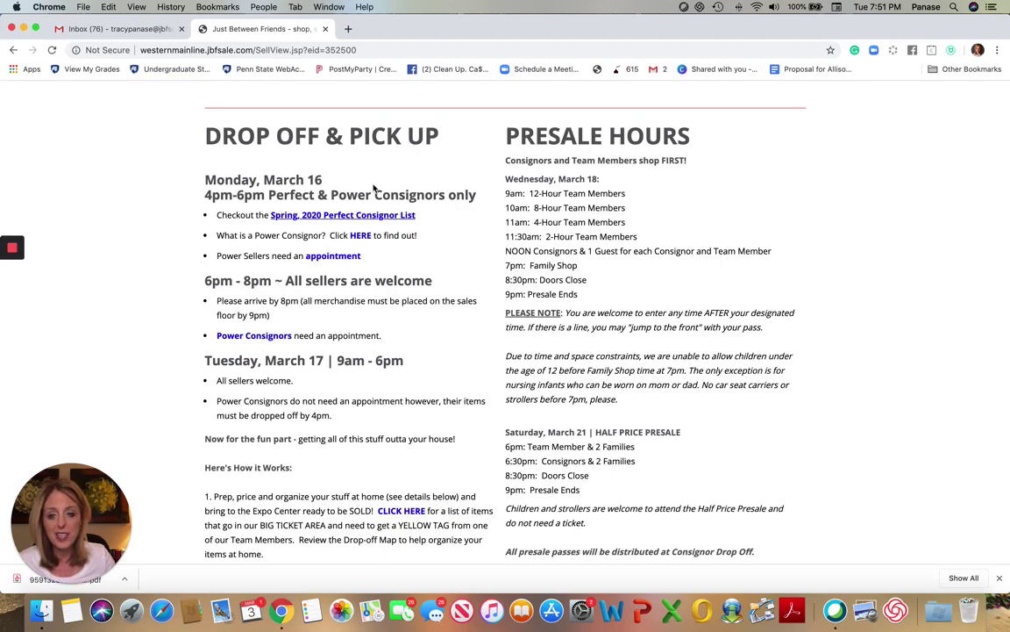
pyautogui.scroll(-6, 373, 187)
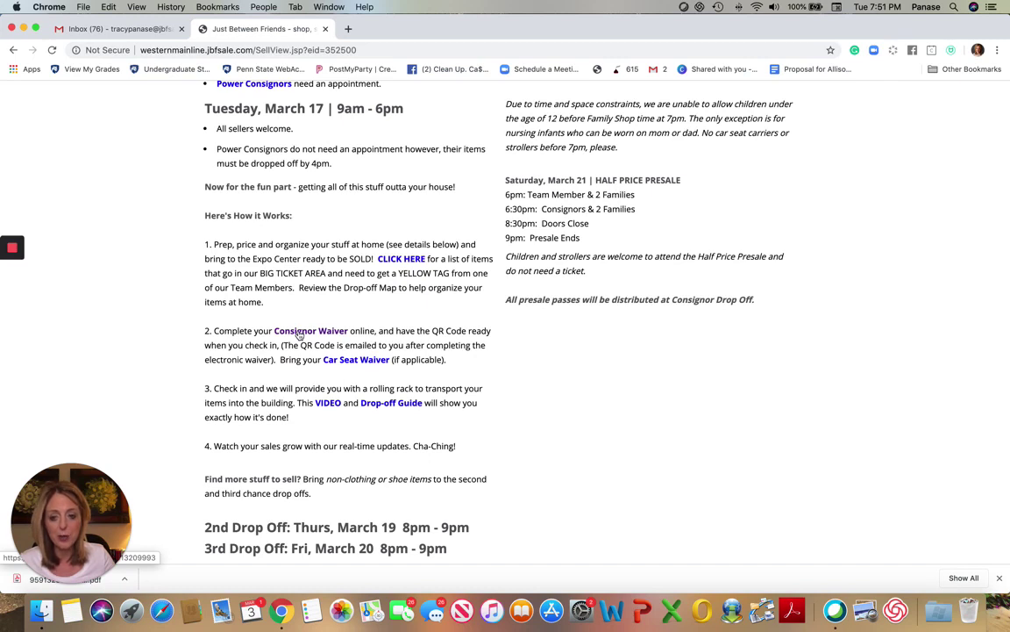
# Follow the Consignor Waiver link and read the Eventbrite event's About this Event section
pyautogui.click(296, 334)
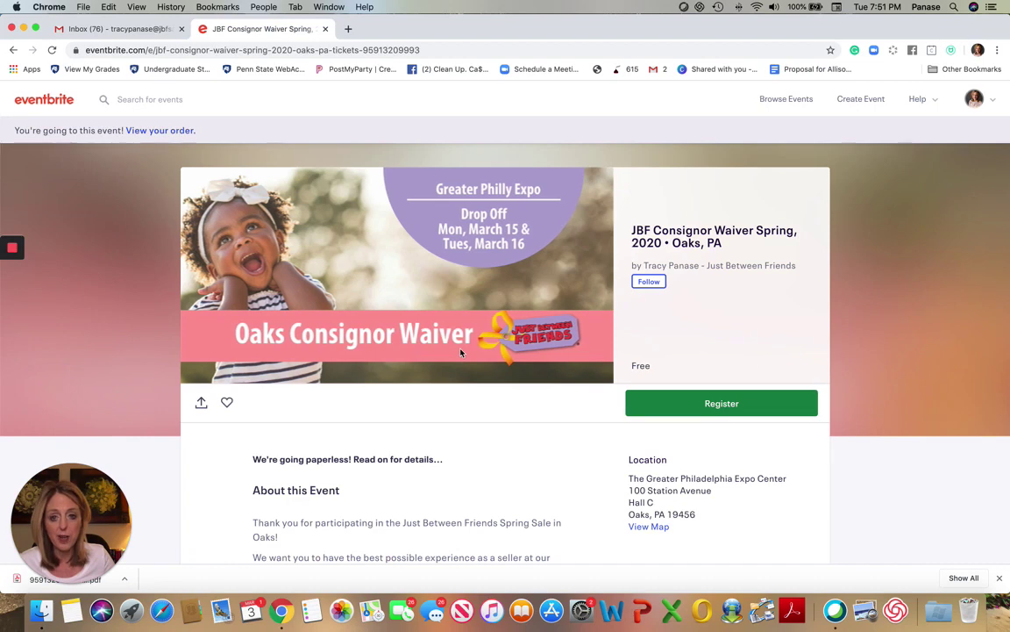
pyautogui.scroll(-1, 460, 353)
pyautogui.scroll(-3, 461, 352)
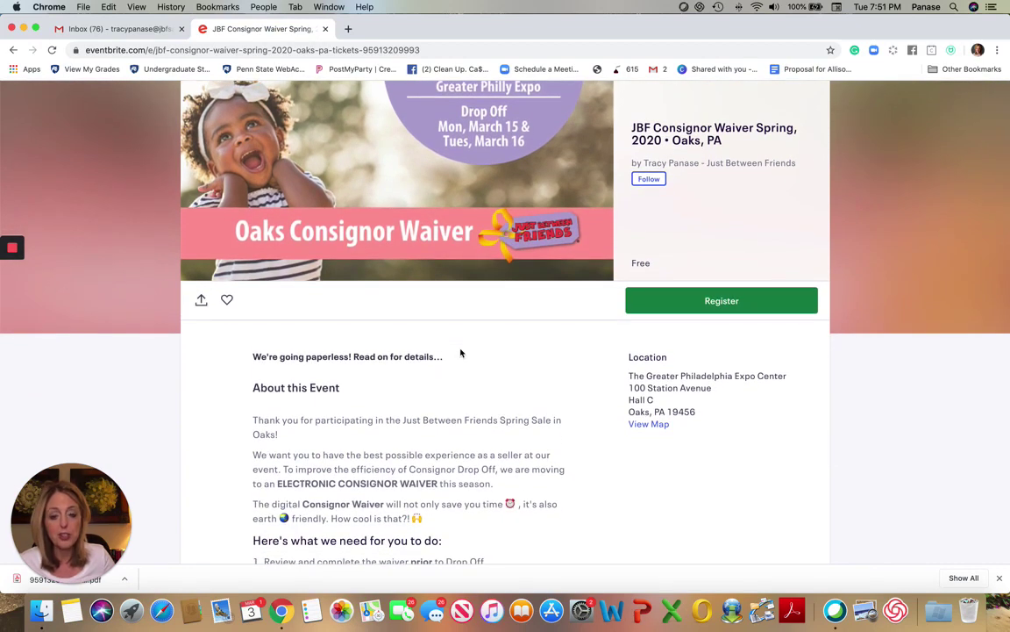
pyautogui.scroll(-6, 461, 352)
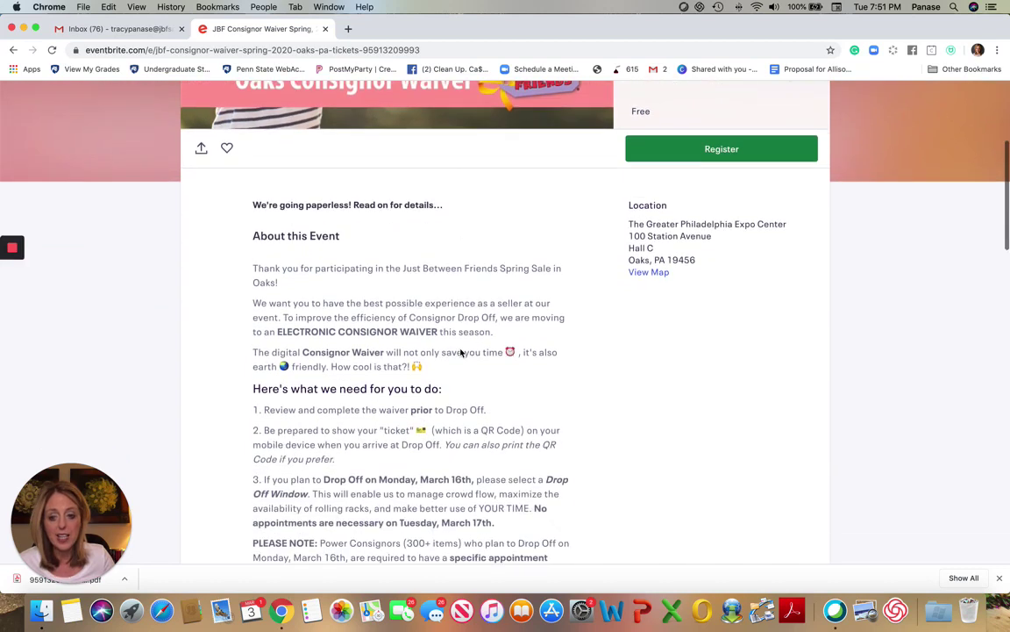
pyautogui.scroll(-2, 460, 353)
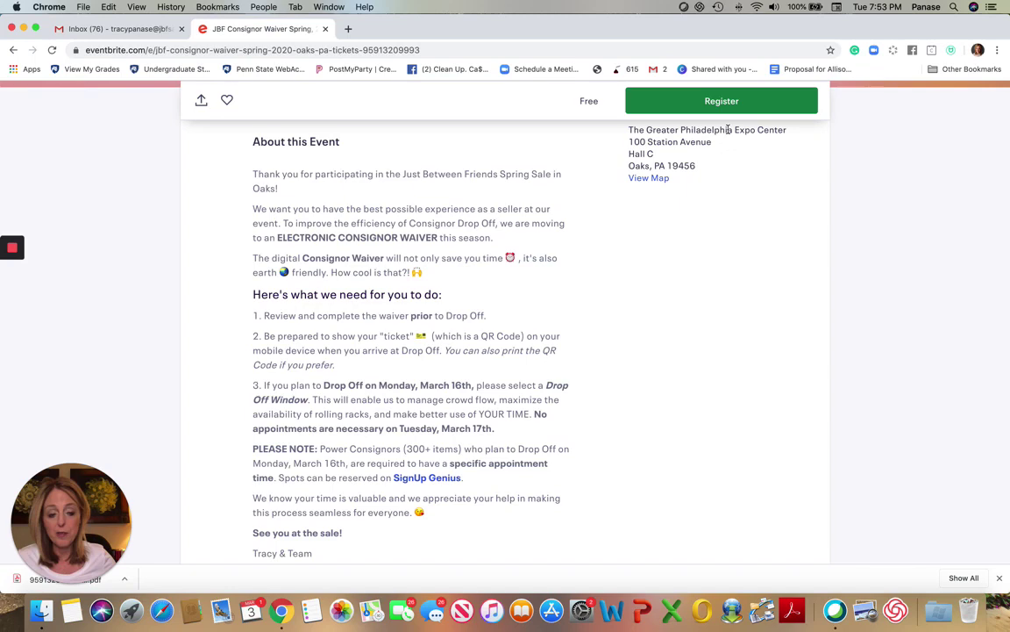
# Register for one free Consignor Waiver: Oaks Spring, 2020 ticket to reach Checkout
pyautogui.click(745, 101)
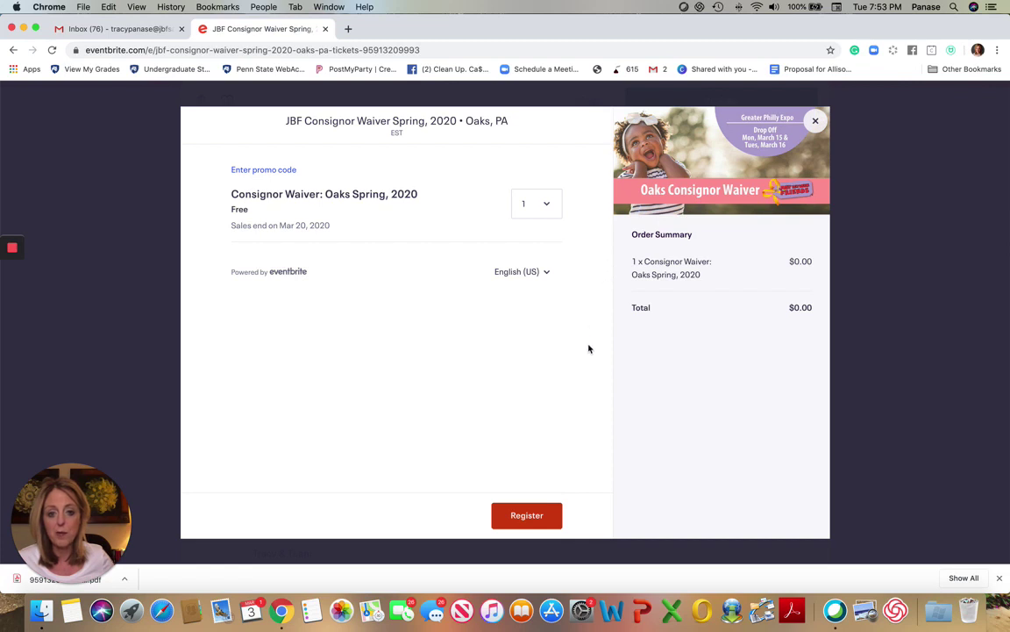
pyautogui.click(545, 515)
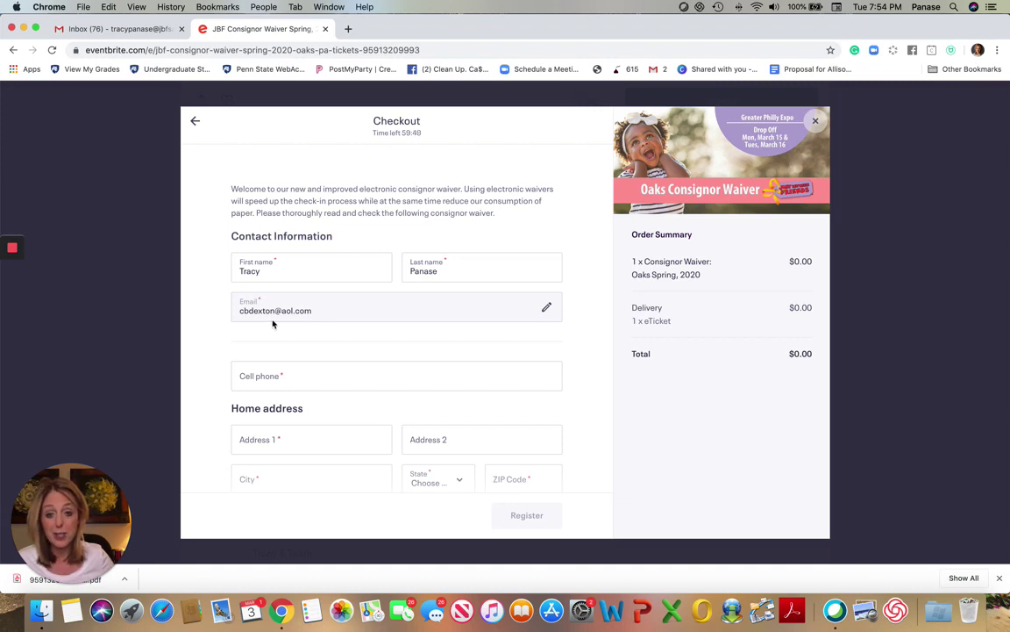
# Fill the cell phone and home address from a saved autofill entry
pyautogui.click(282, 375)
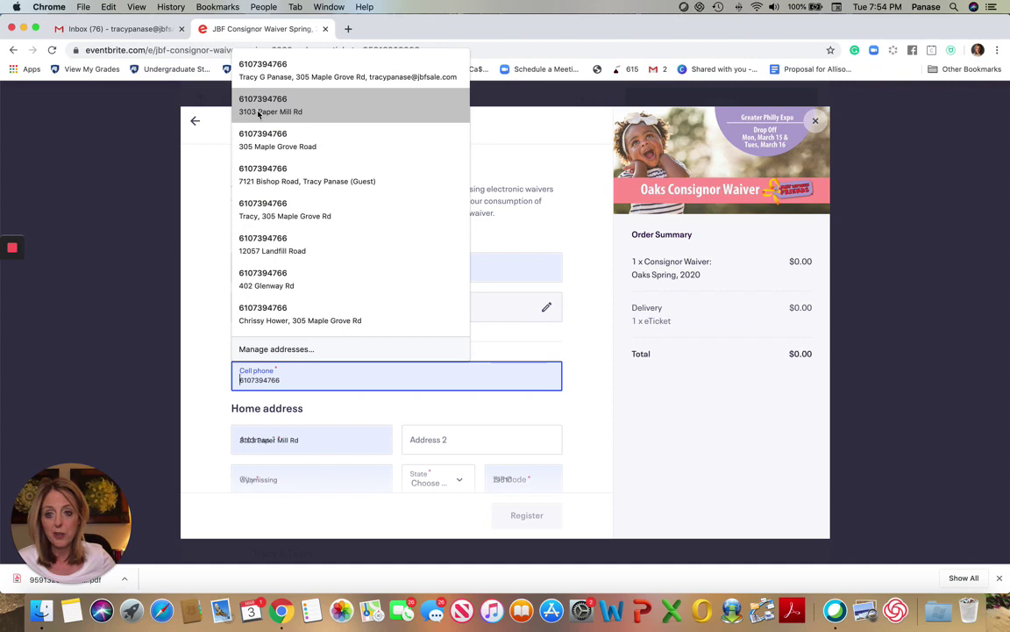
pyautogui.click(262, 107)
pyautogui.scroll(-5, 345, 204)
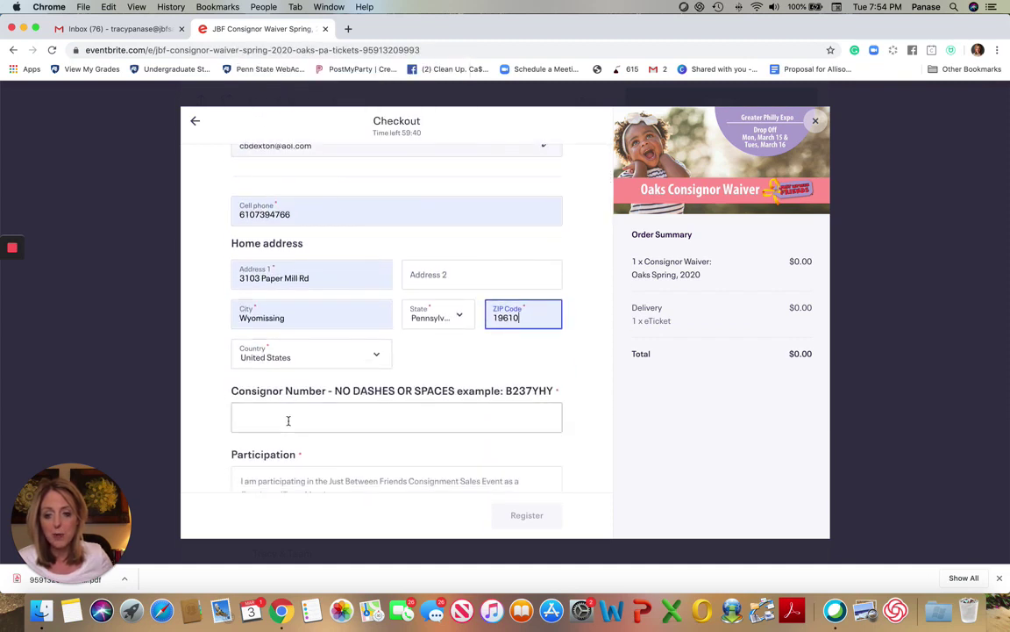
# Enter the consignor number in the Consignor Number field
pyautogui.click(287, 420)
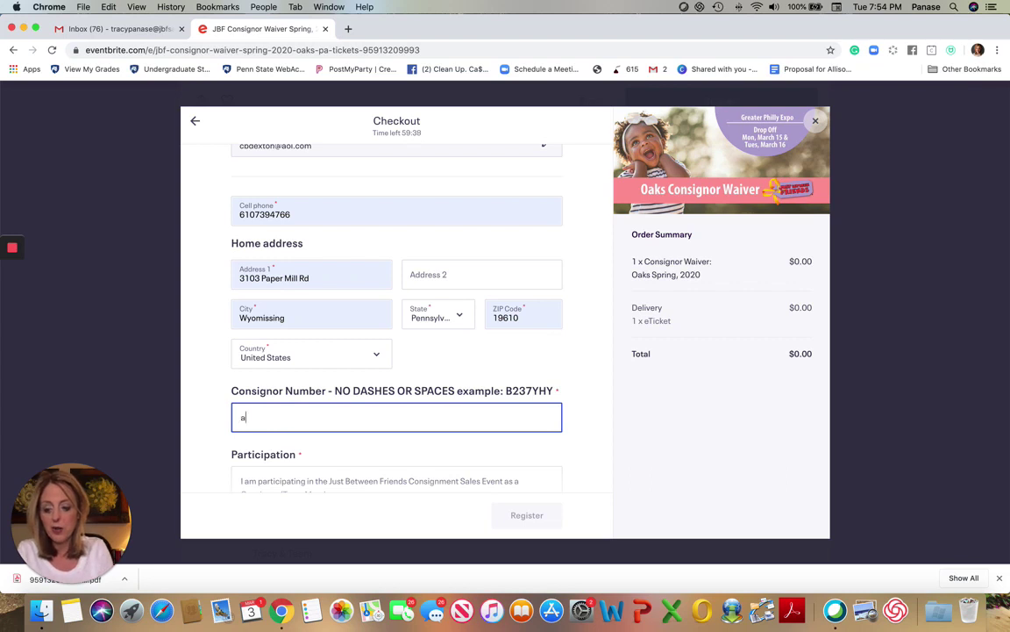
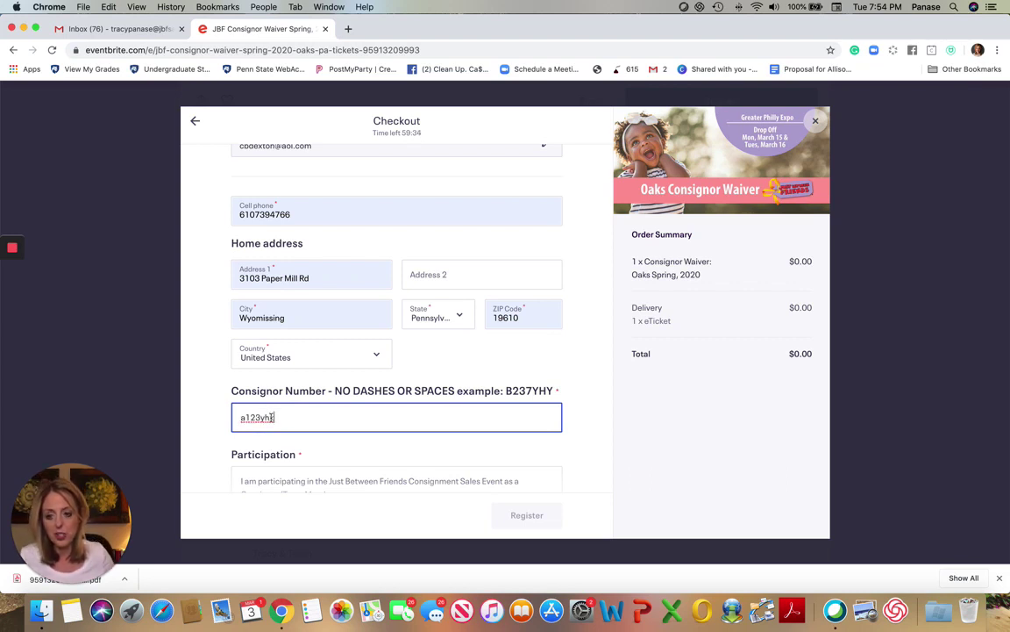
pyautogui.scroll(-3, 387, 444)
# Tick 'I agree' under Participation, Clothing Inspection and Power Consignor Information
pyautogui.scroll(-3, 388, 445)
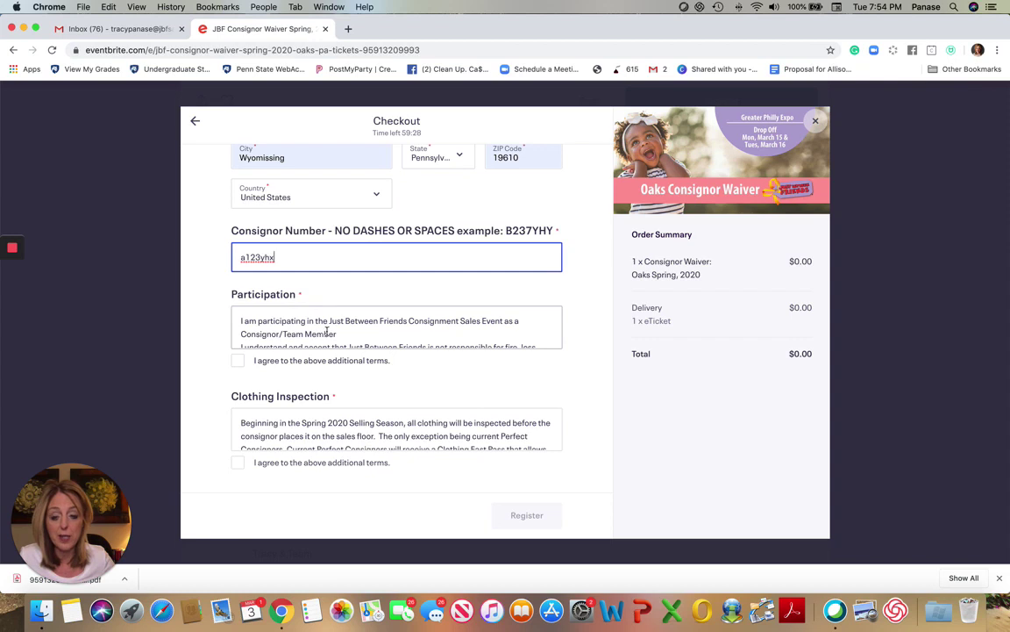
pyautogui.scroll(-5, 328, 325)
pyautogui.scroll(-2, 328, 332)
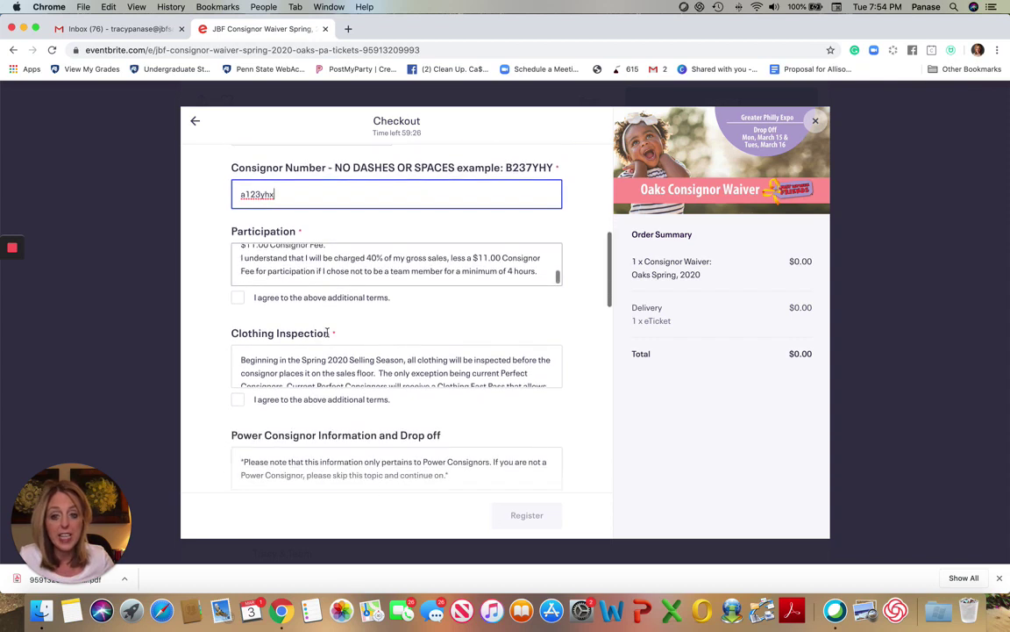
pyautogui.click(237, 297)
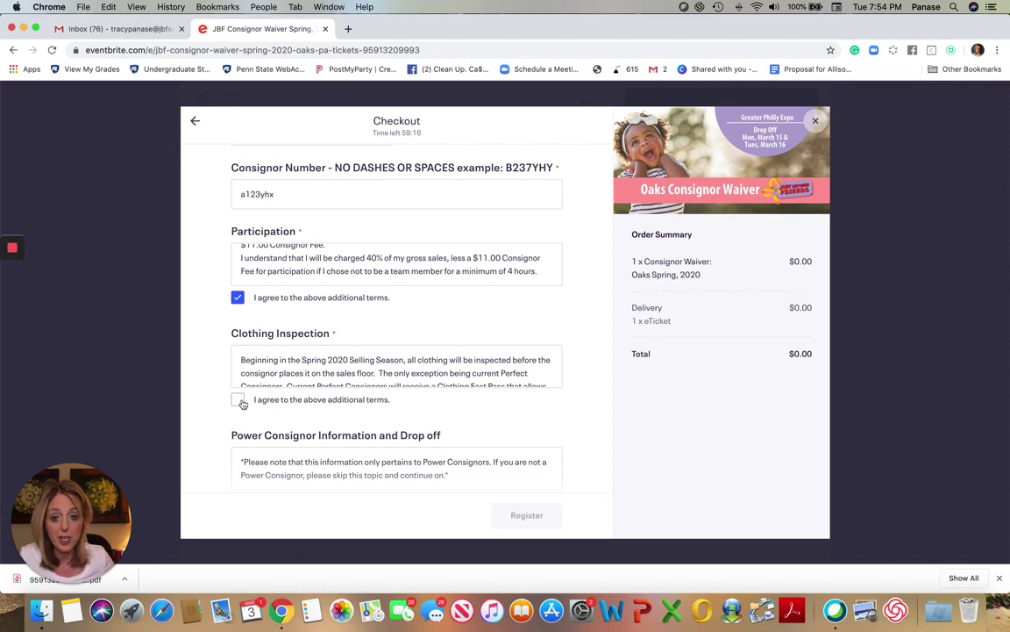
pyautogui.scroll(-5, 250, 381)
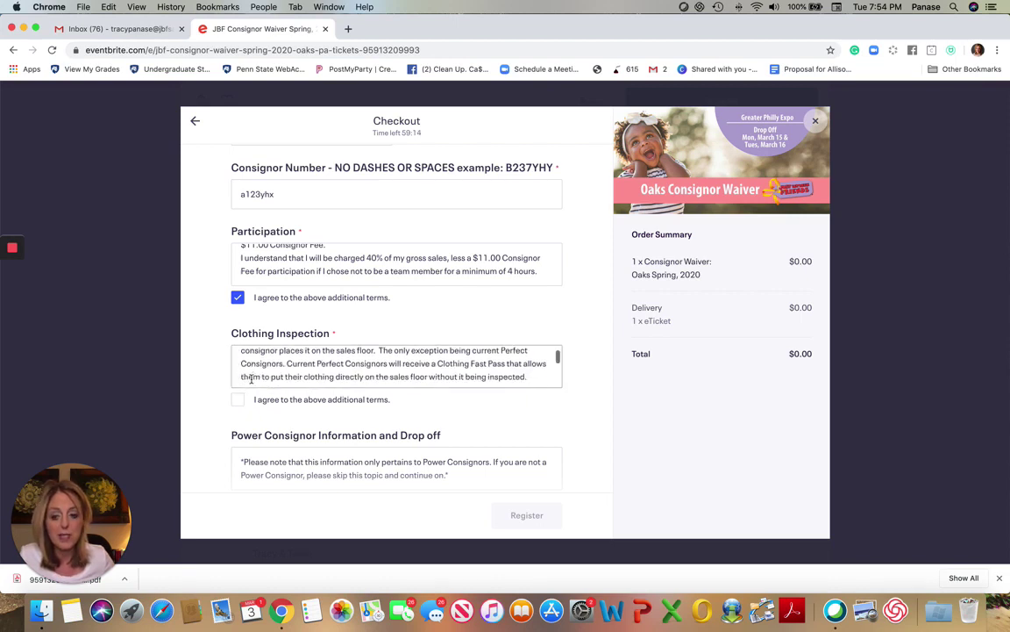
pyautogui.scroll(-4, 250, 381)
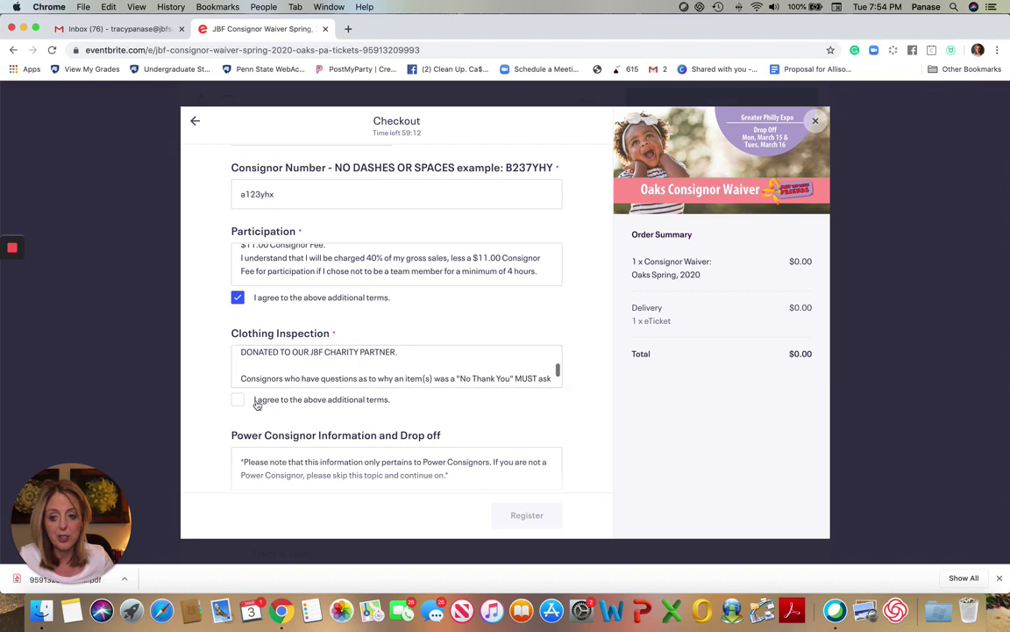
pyautogui.click(242, 403)
pyautogui.scroll(-4, 244, 386)
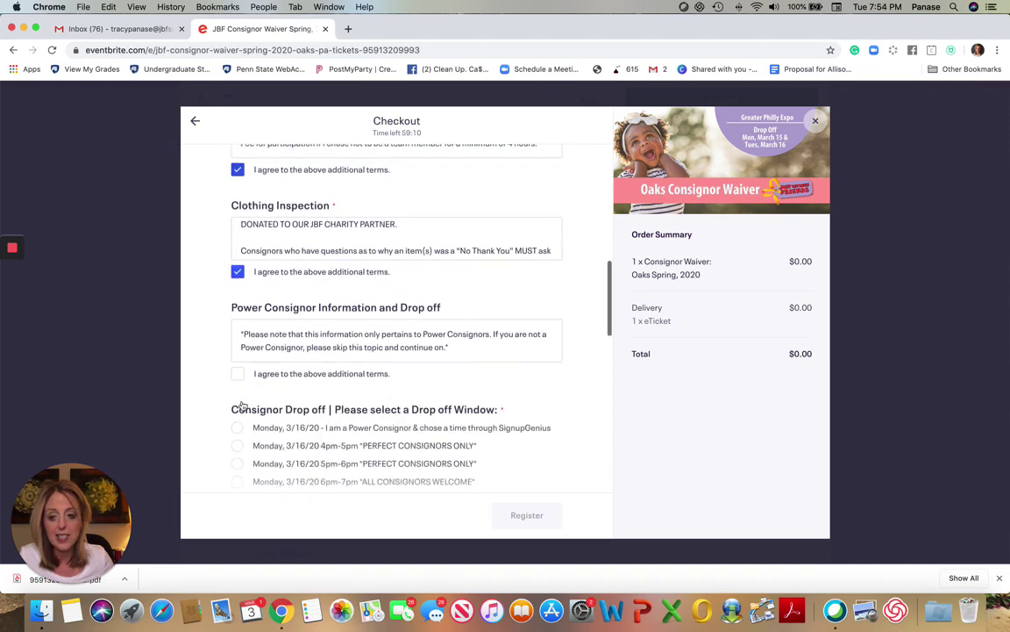
pyautogui.click(238, 357)
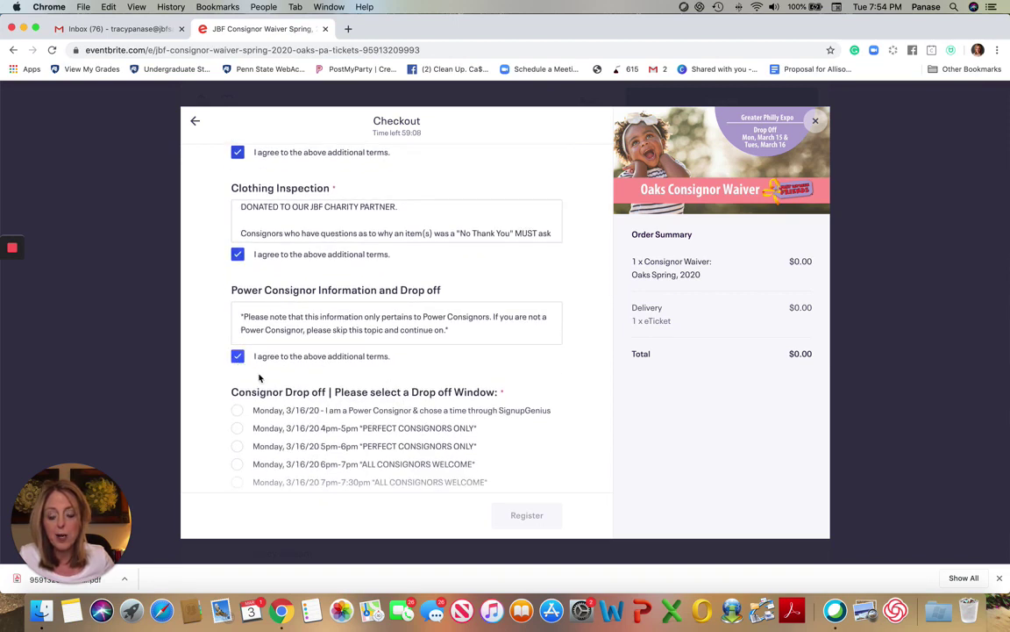
pyautogui.scroll(-3, 270, 383)
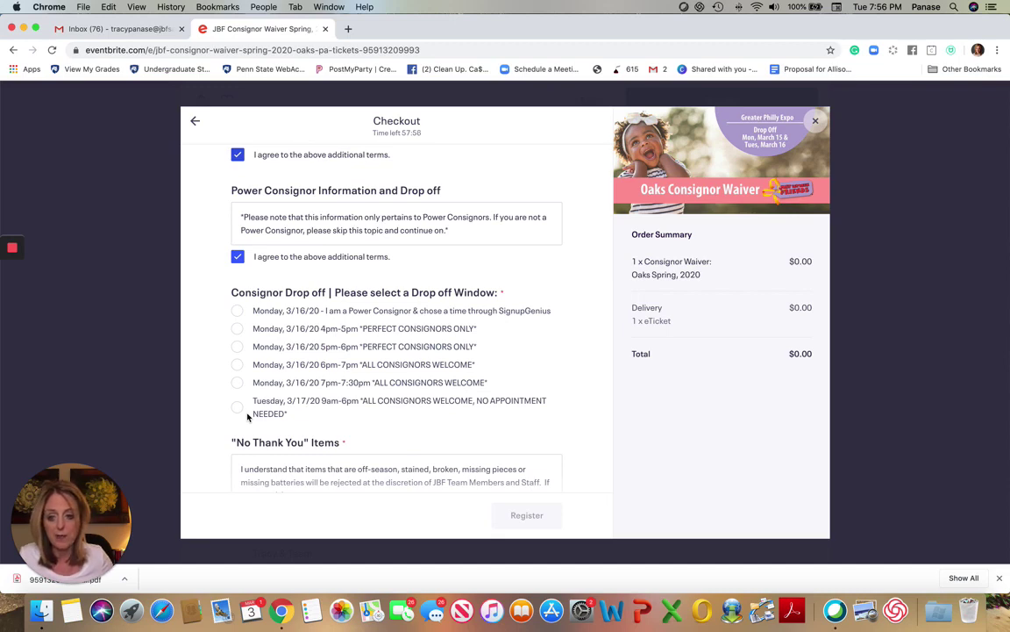
# Choose the Tuesday 3/17/20 9am-6pm drop-off window and accept the No Thank You Items and seller terms
pyautogui.click(237, 408)
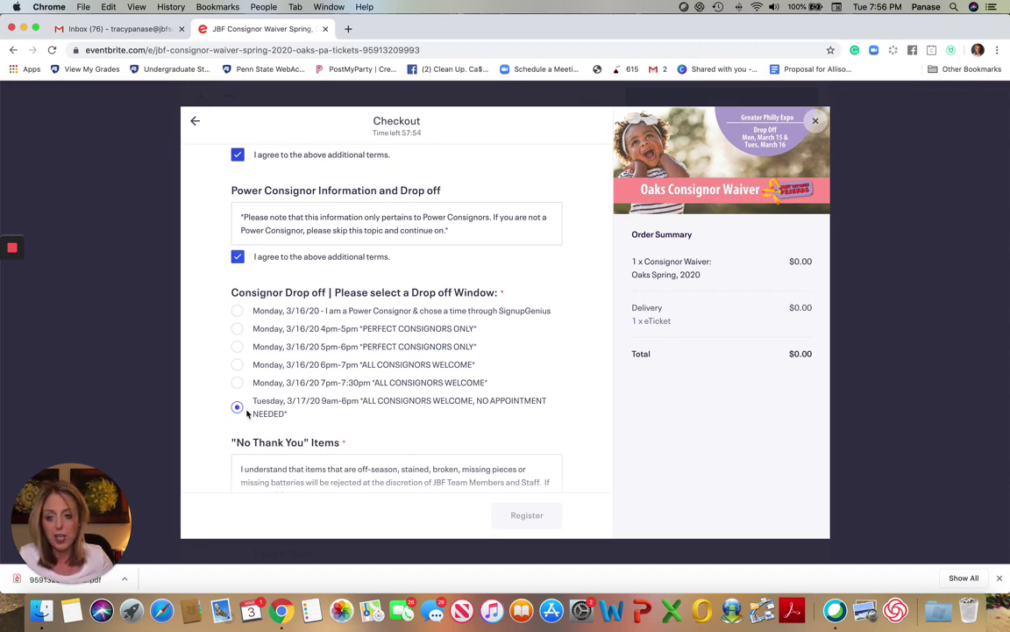
pyautogui.scroll(-5, 313, 418)
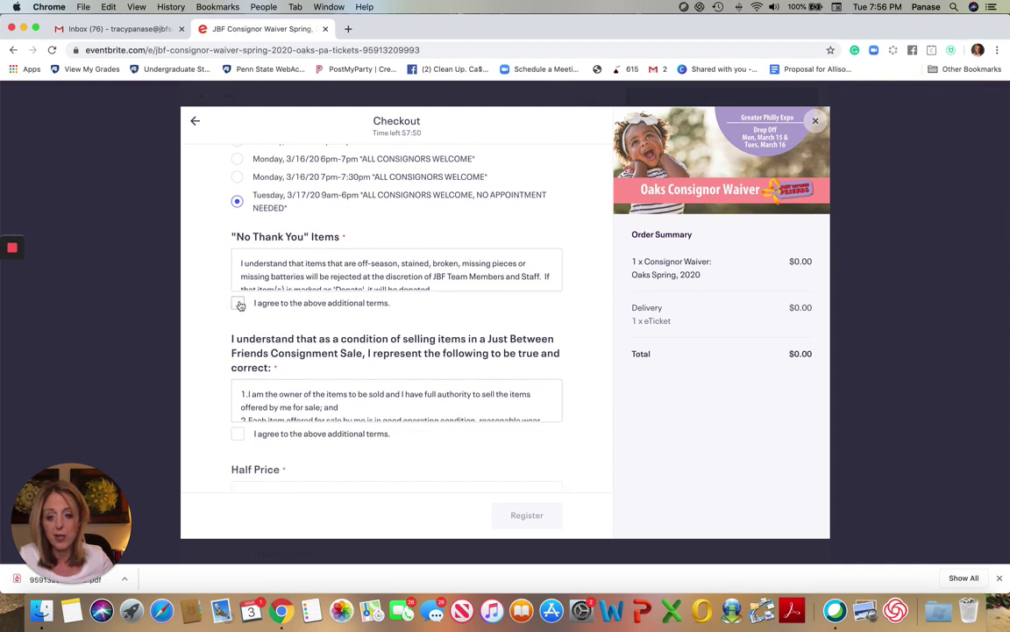
pyautogui.click(237, 304)
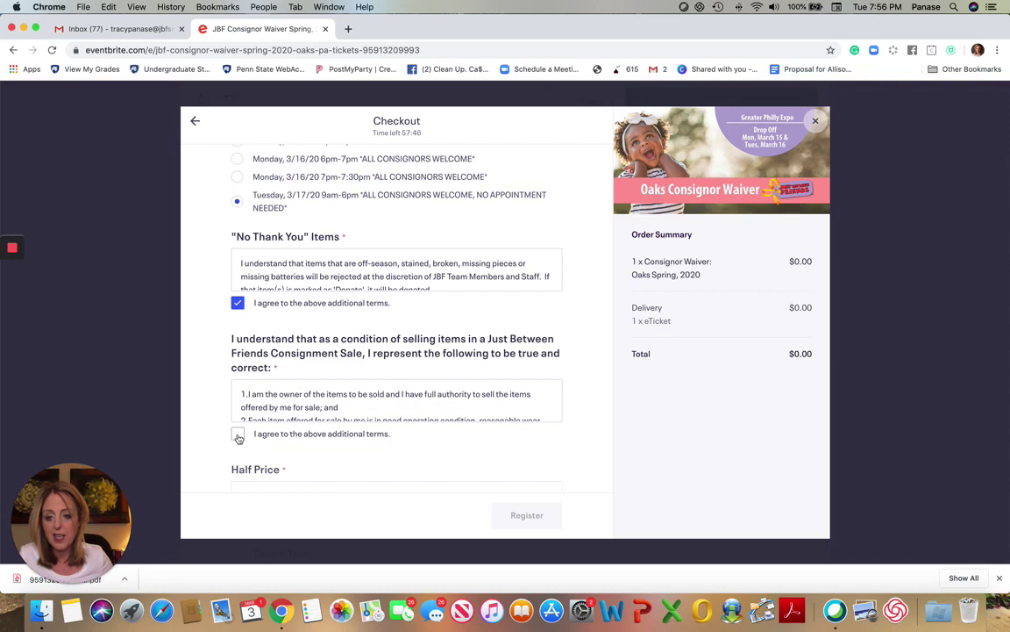
pyautogui.click(238, 435)
# Accept the Half Price, Team Member and Consignor Pickup terms, then submit the registration
pyautogui.scroll(-8, 238, 435)
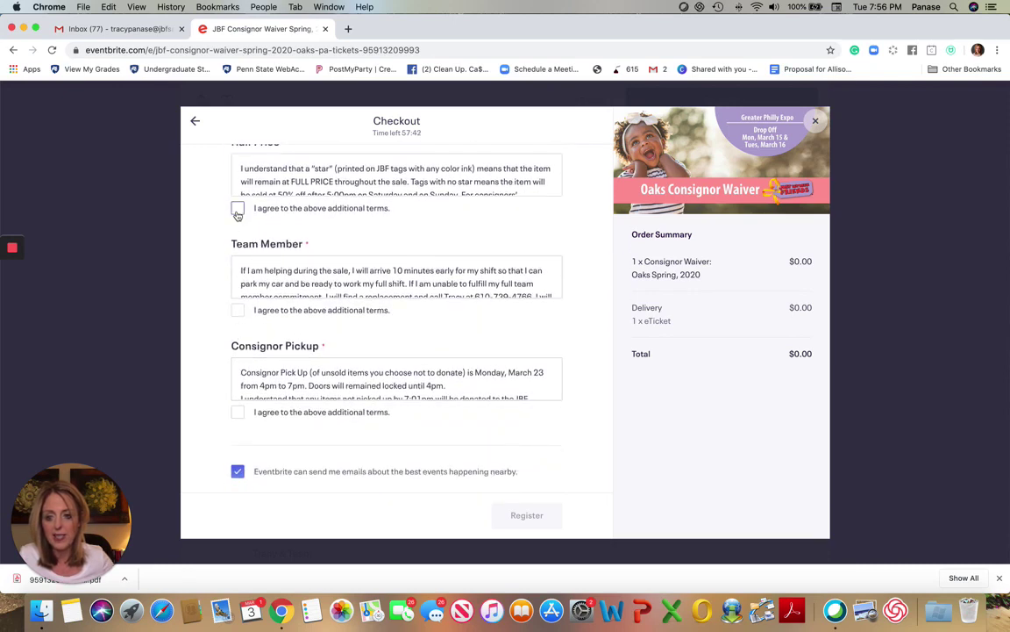
pyautogui.click(238, 208)
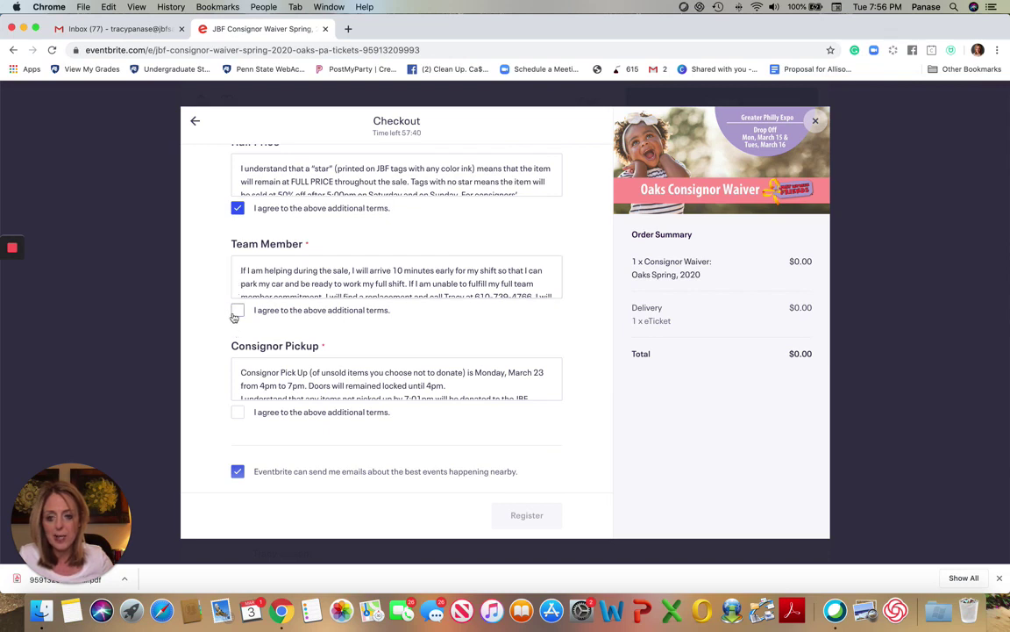
pyautogui.click(236, 312)
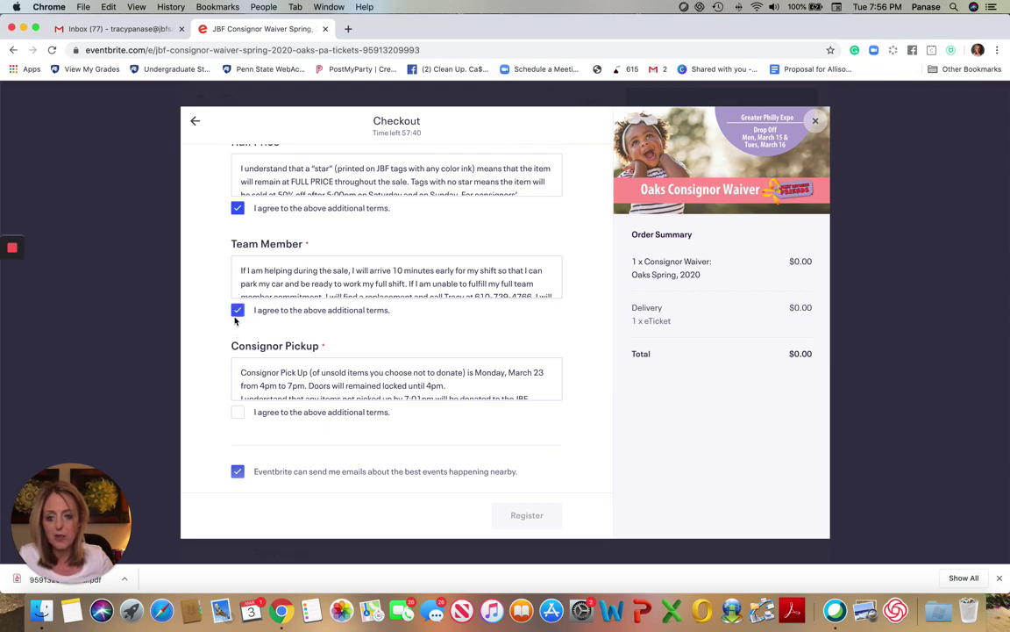
pyautogui.click(239, 412)
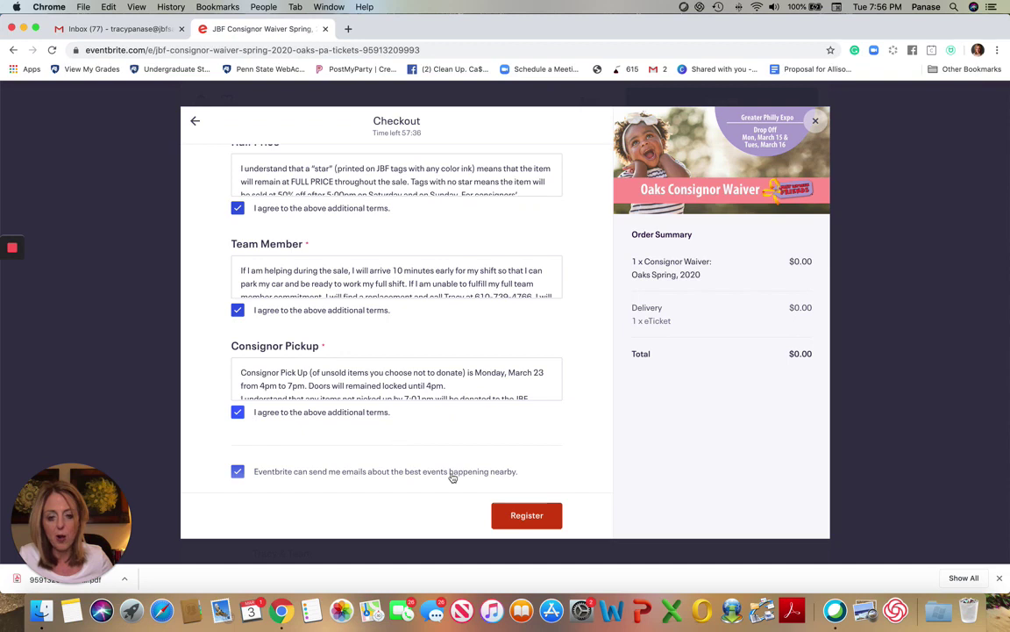
pyautogui.click(531, 516)
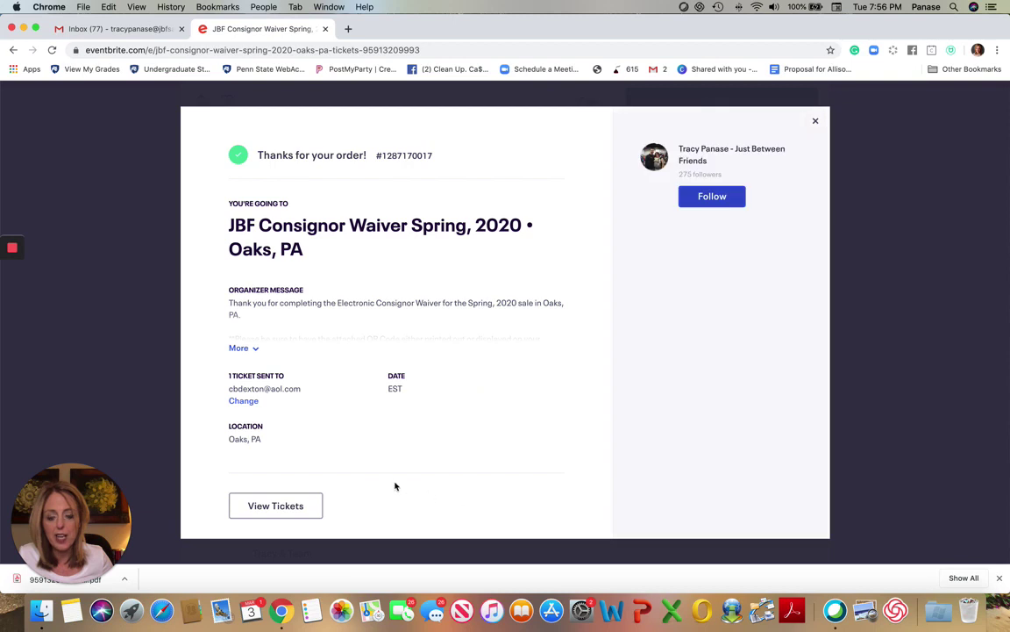
# Open the waiver order from View Tickets and choose Print Tickets for the QR-code PDF
pyautogui.click(286, 514)
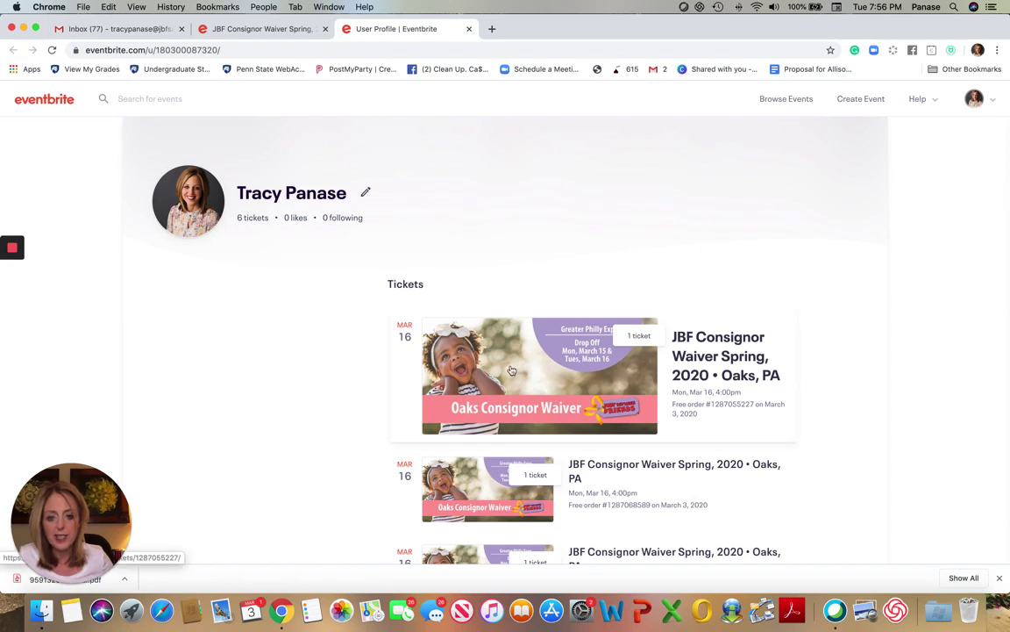
pyautogui.click(512, 370)
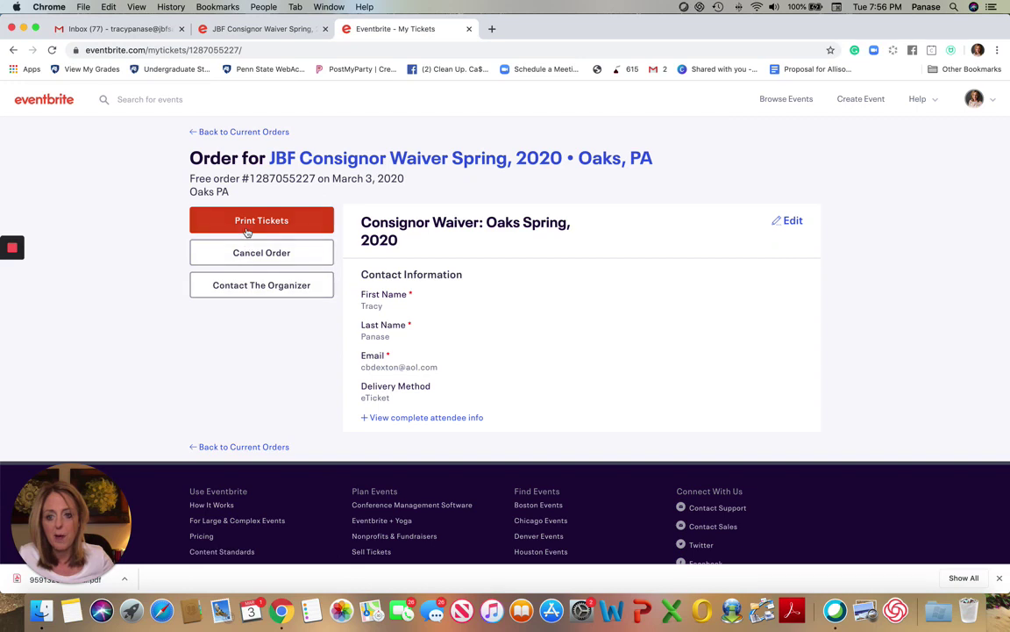
pyautogui.click(248, 230)
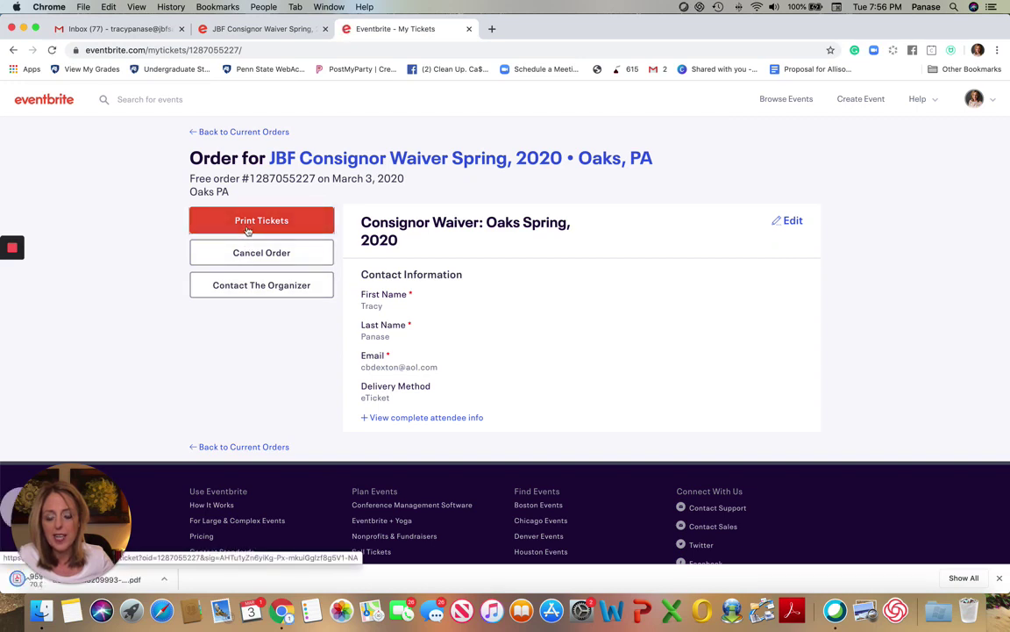